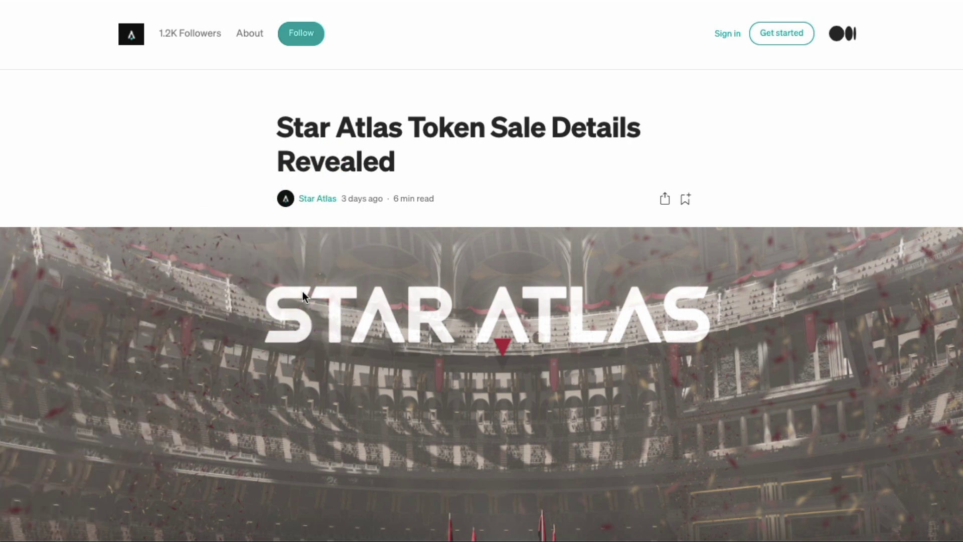
Open the PAID TOKEN menu in the Apollo-X header to reach BSC BRIDGE - SWAP PAID
scroll(354, 372, down, 1)
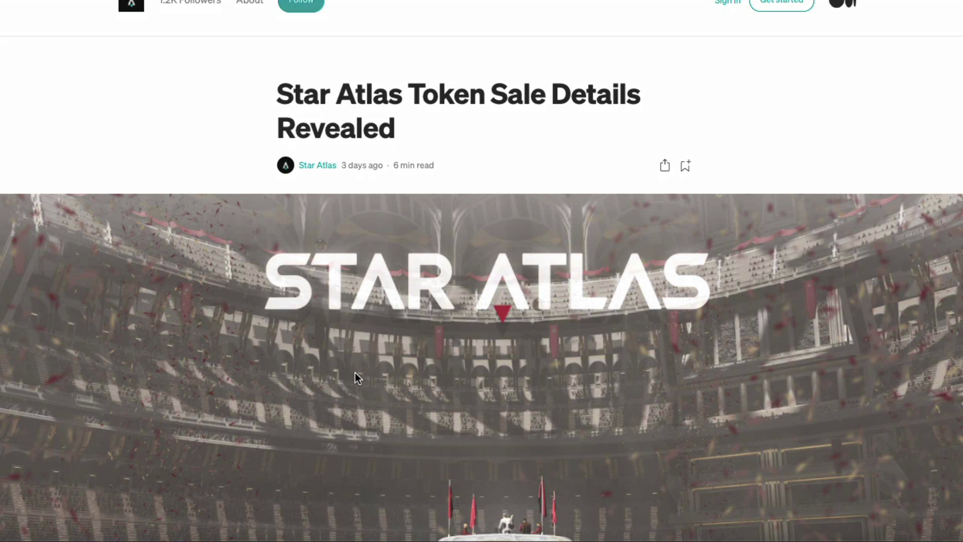
scroll(354, 372, down, 2)
scroll(354, 372, up, 1)
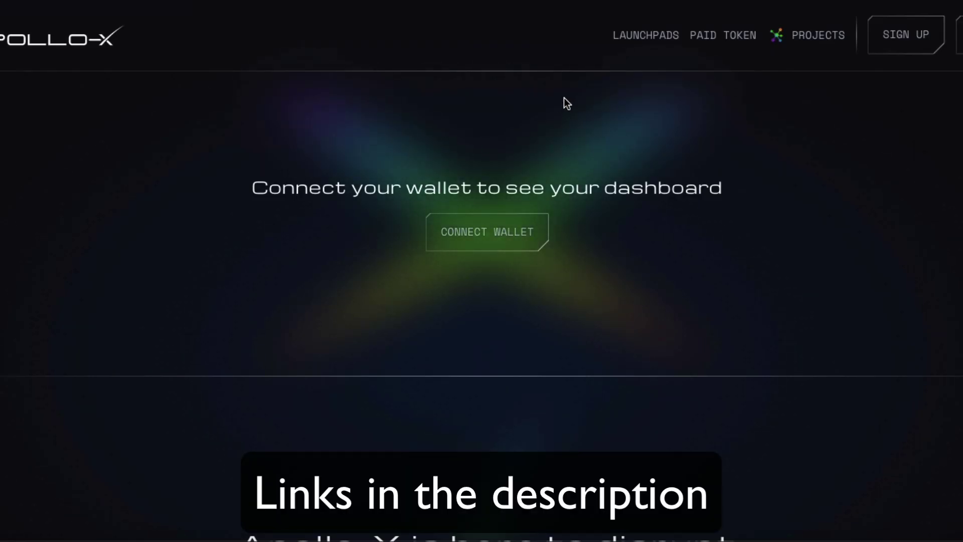
click(726, 39)
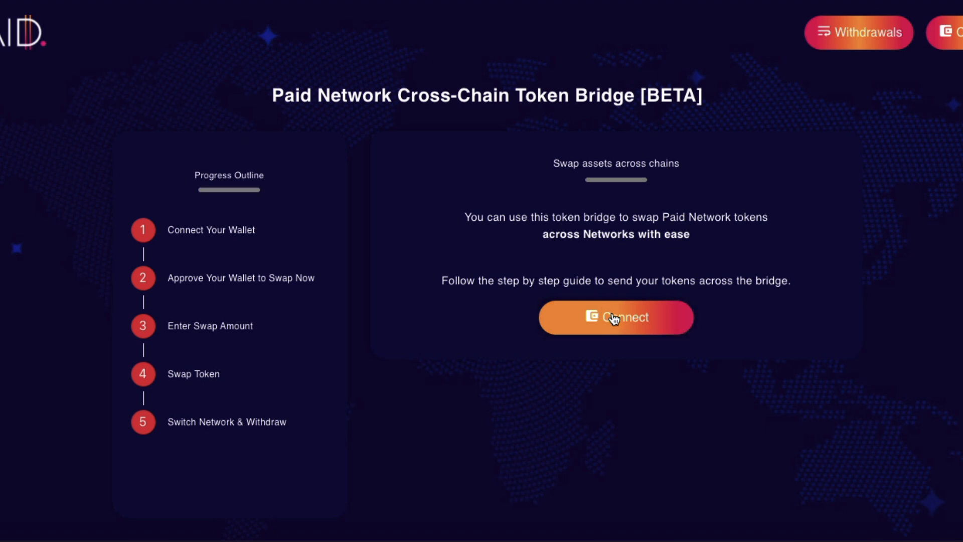
Connect the wallet to the bridge and enter 100 as the Ethereum-to-BSC PAID amount
click(640, 316)
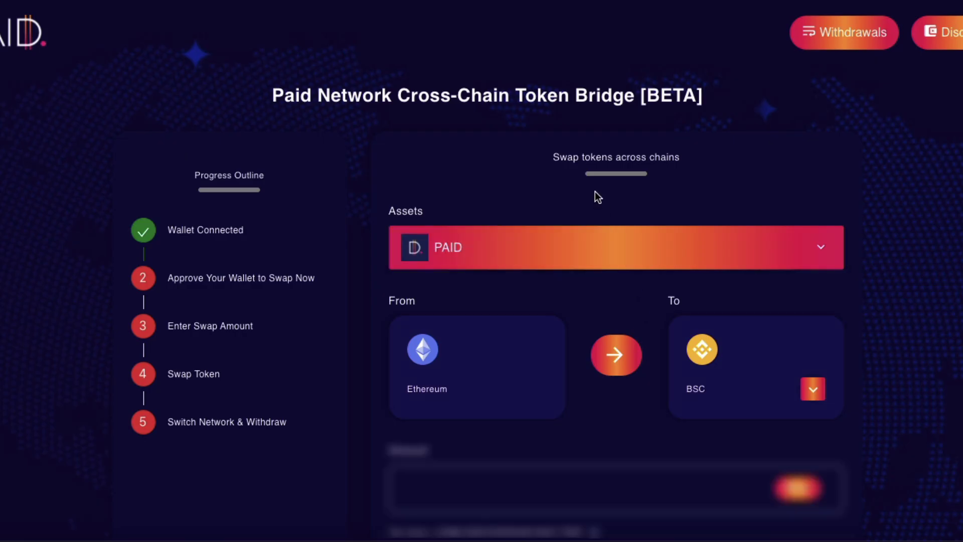
scroll(599, 243, down, 2)
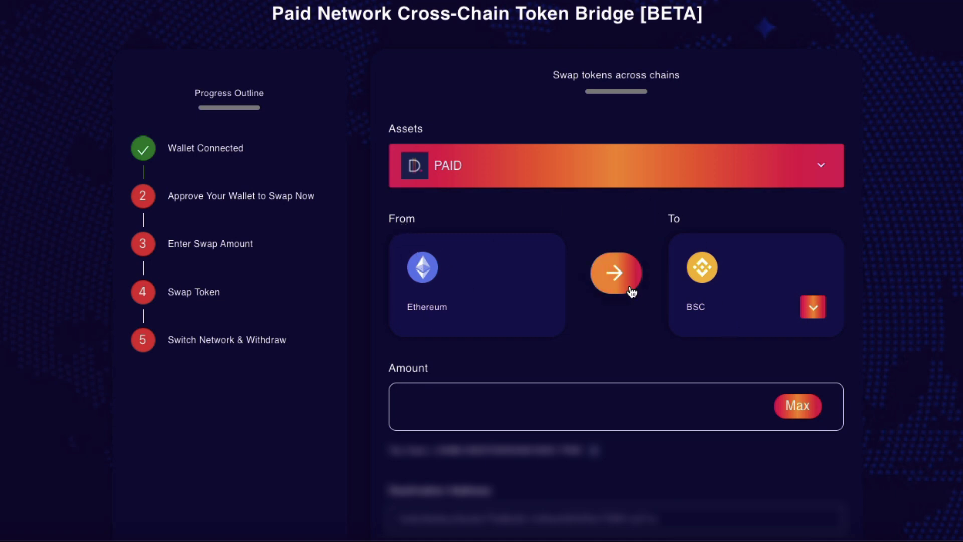
scroll(558, 310, down, 2)
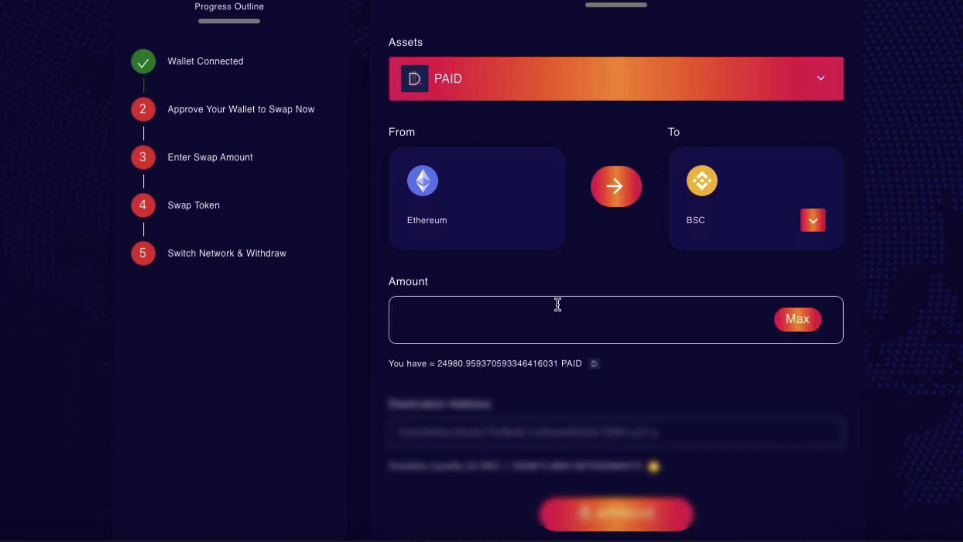
click(475, 318)
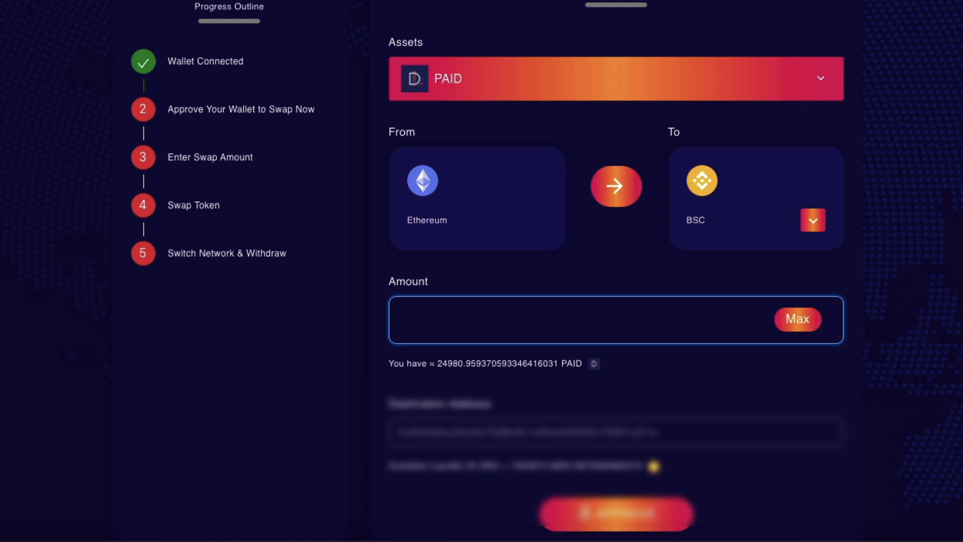
text(100)
scroll(361, 406, down, 1)
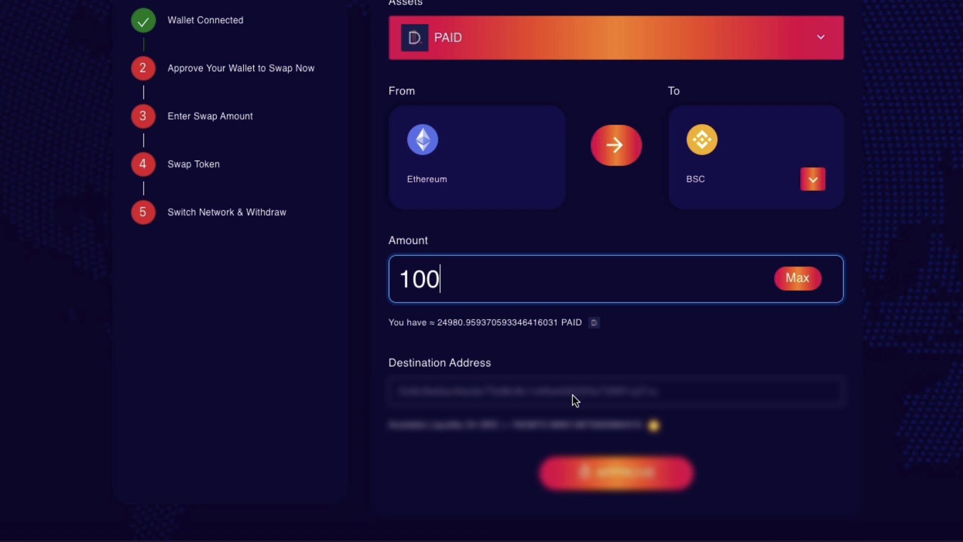
Request approval and confirm MetaMask's 'Allow to spend your PAID' permission for the bridge
click(620, 470)
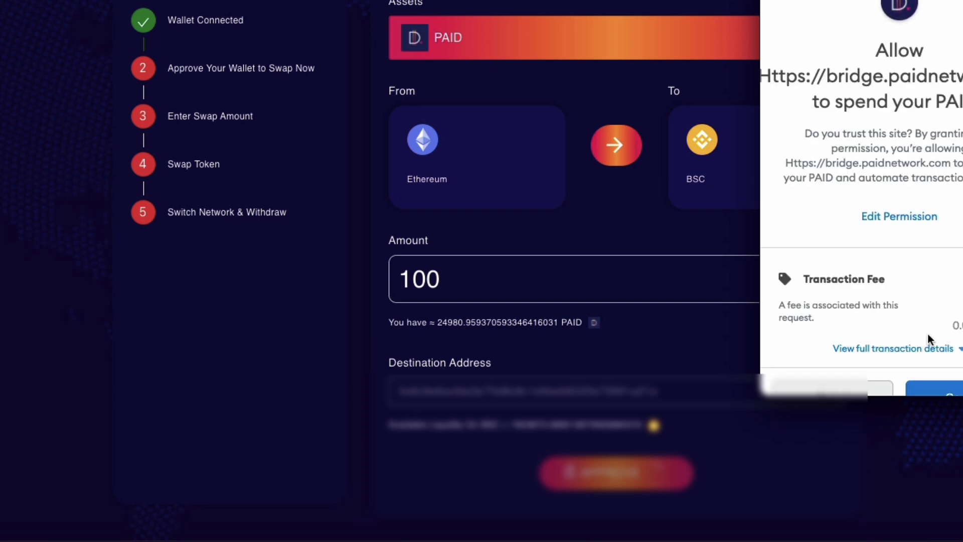
scroll(952, 316, down, 1)
click(934, 366)
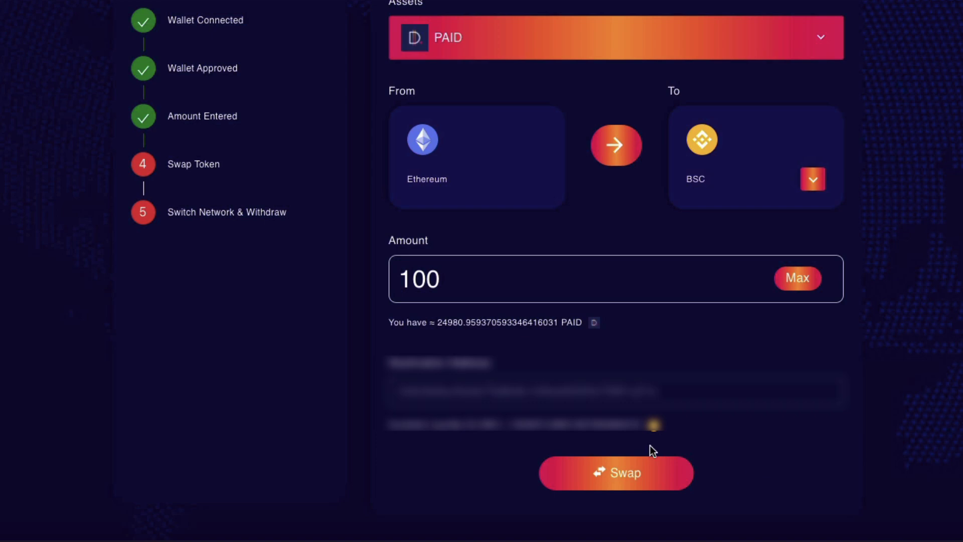
Submit the 100 PAID swap to BSC, confirming it in the bridge modal and in MetaMask
click(619, 473)
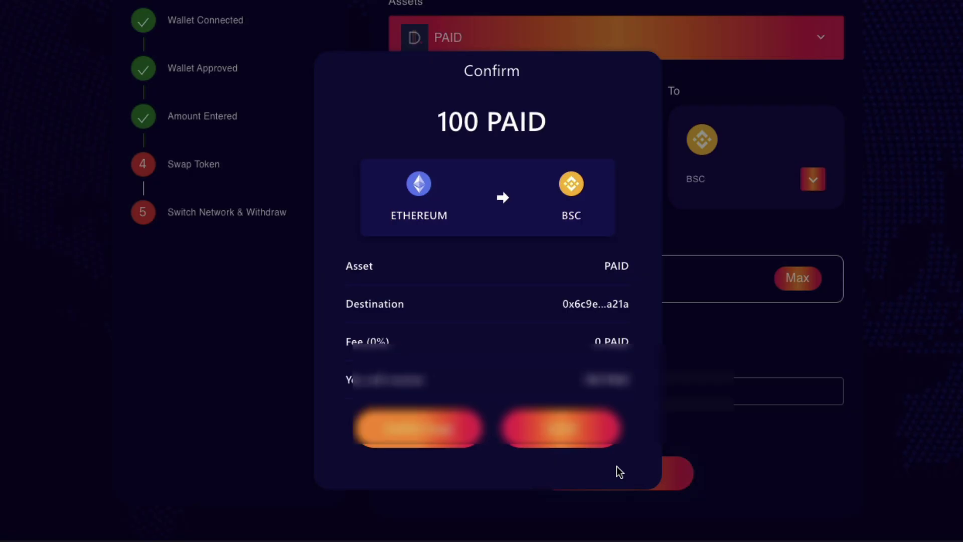
click(431, 425)
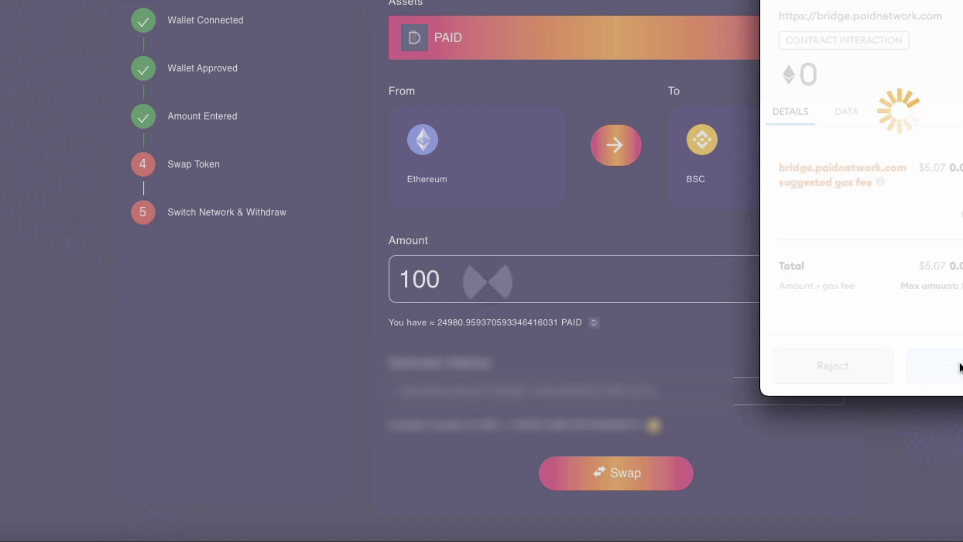
click(957, 368)
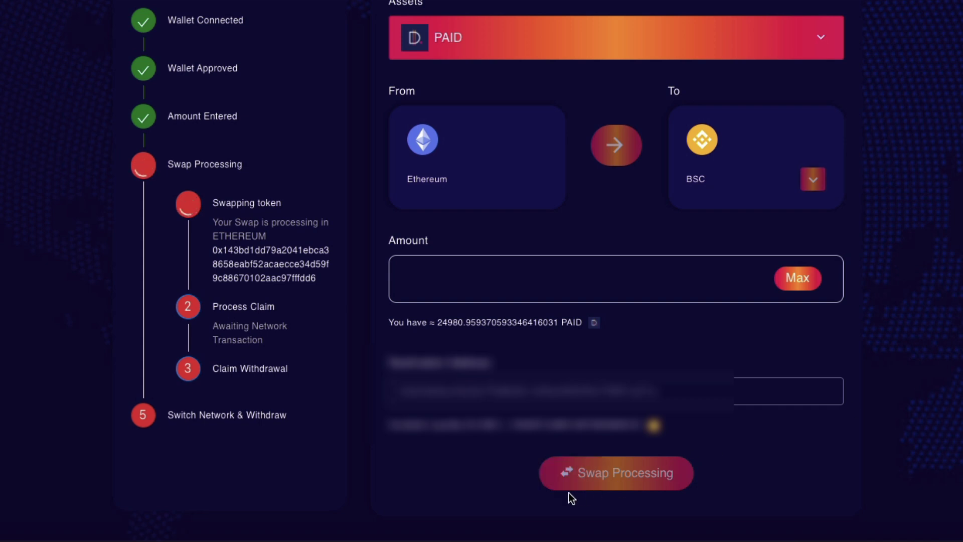
Wait for Swap Successful, a PAID balance near 24880.96 and the Switch Network to Withdraw prompt
scroll(460, 498, down, 1)
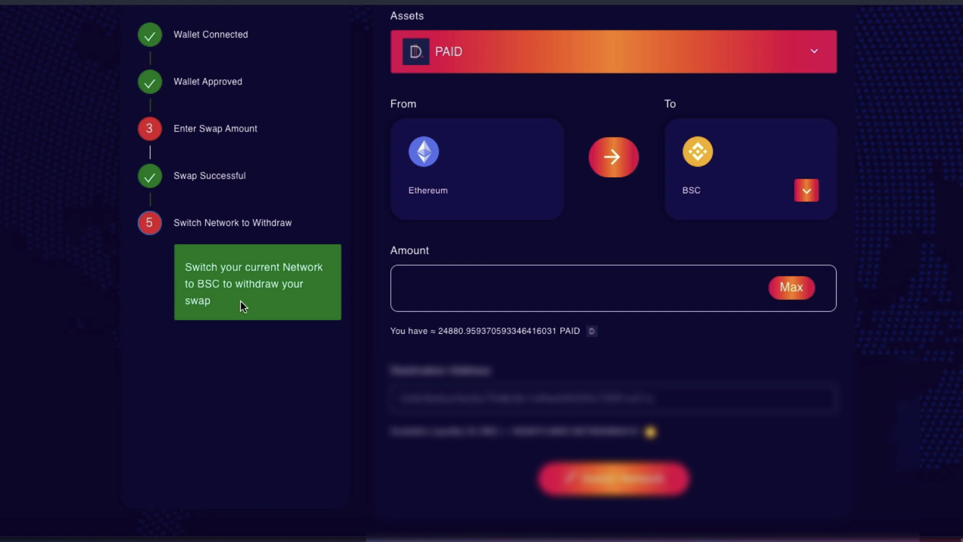
Change the MetaMask network to Binance Smart Chain
scroll(233, 324, up, 4)
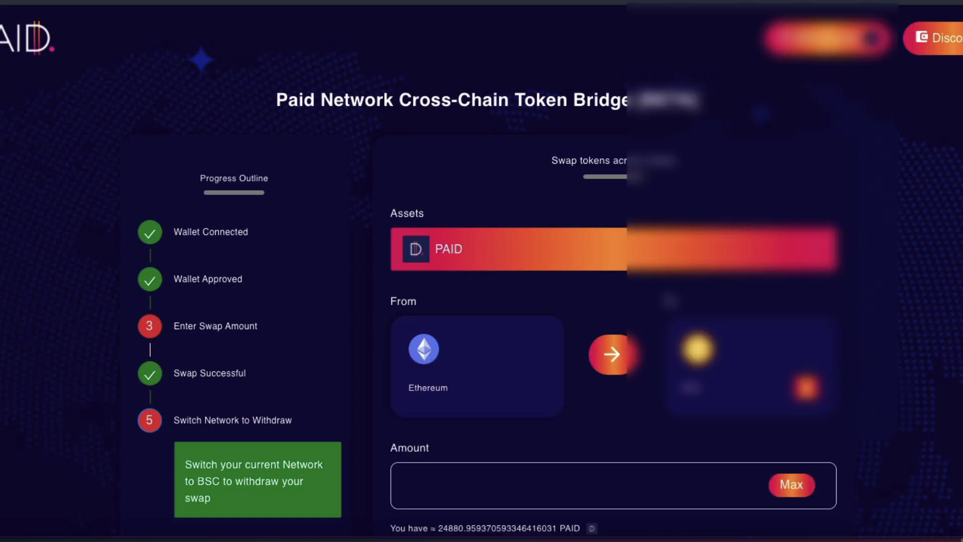
click(799, 2)
click(800, 7)
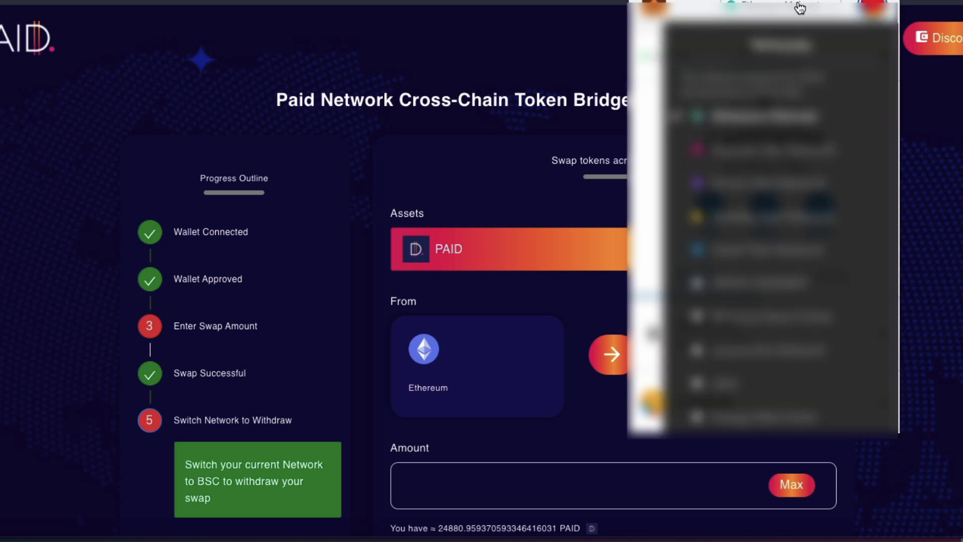
click(754, 316)
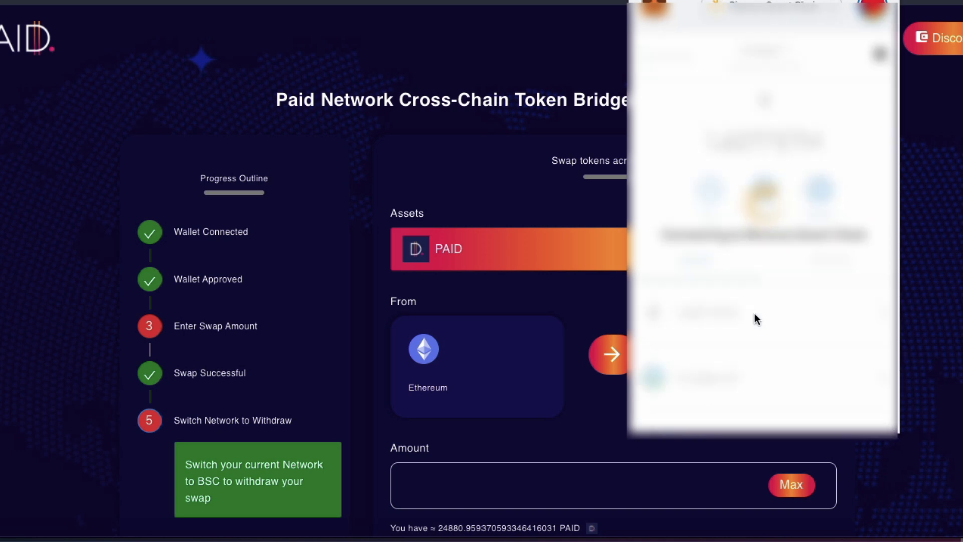
scroll(753, 356, down, 10)
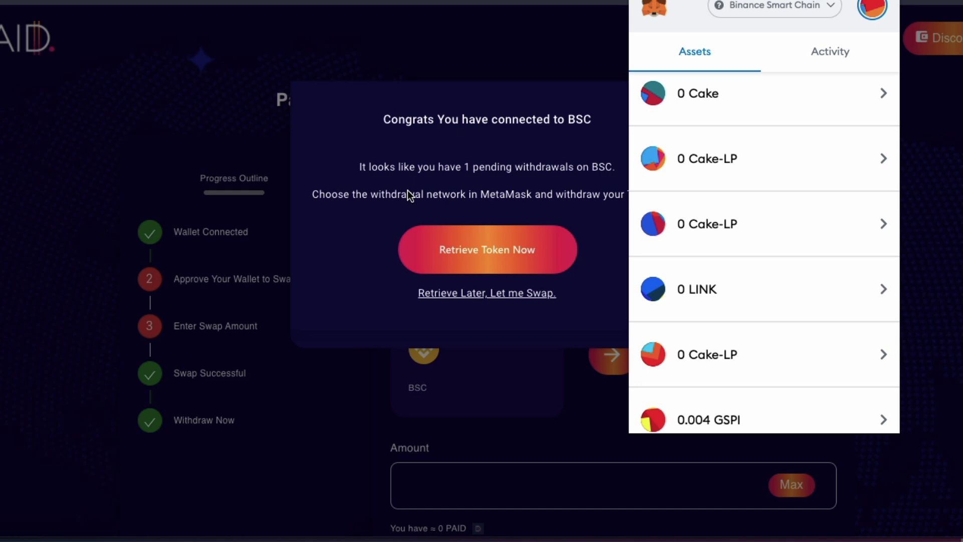
Retrieve and withdraw the pending 100 PAID item on BSC, then dismiss the processing notice
click(470, 251)
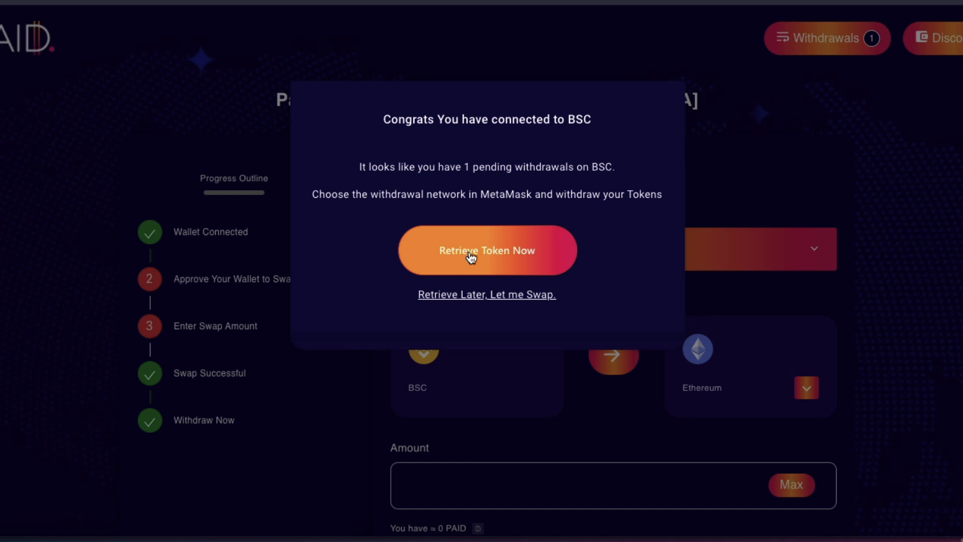
click(470, 252)
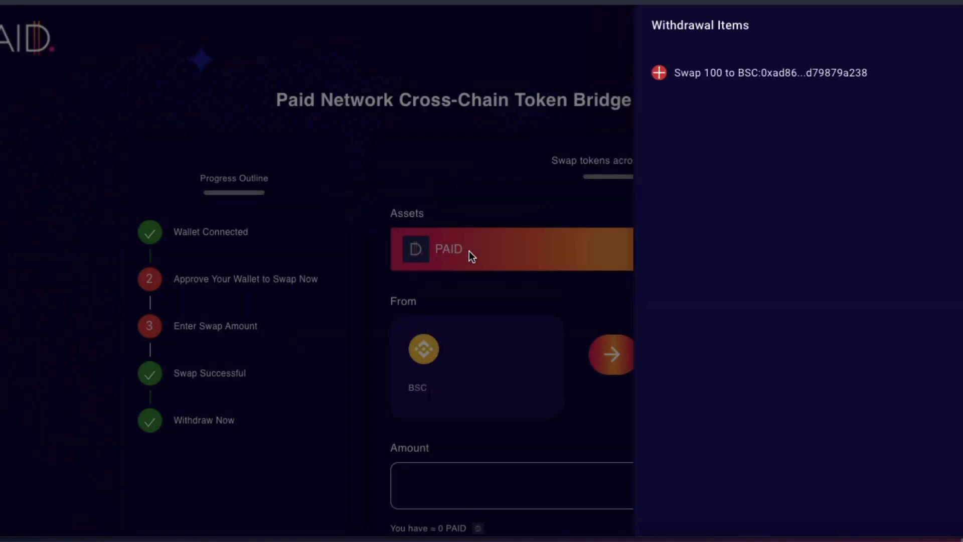
click(659, 73)
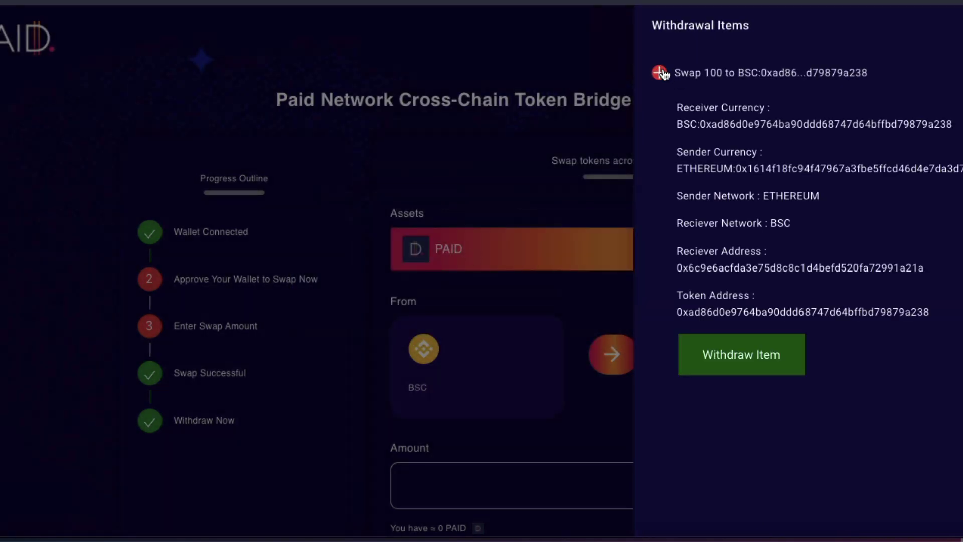
click(745, 356)
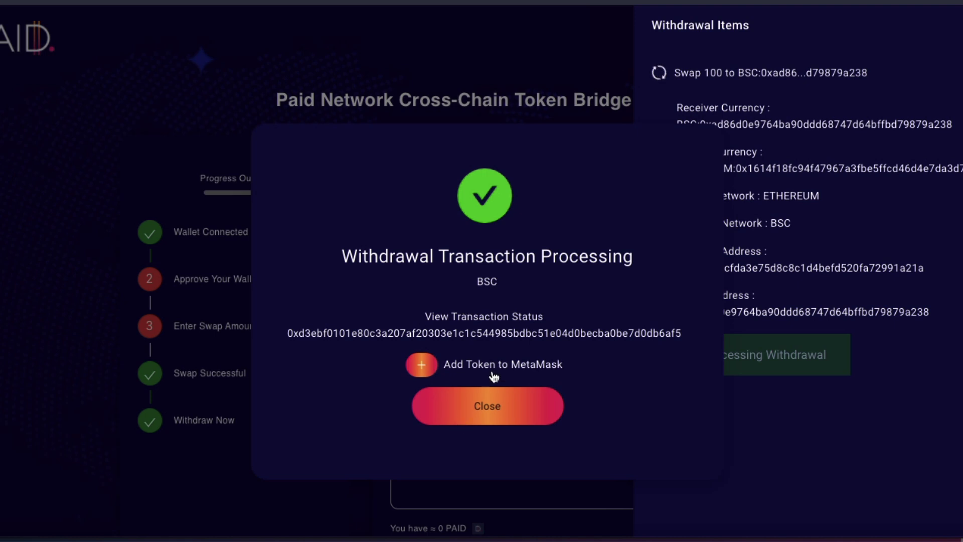
click(506, 406)
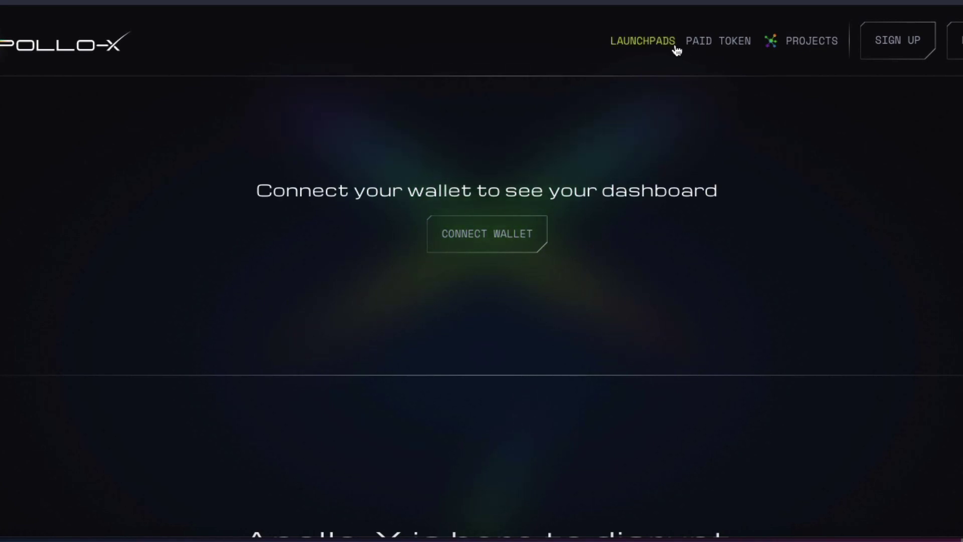
Choose BUY PAID ON PANCAKESWAP from the Apollo-X PAID TOKEN menu
mouse_move(712, 42)
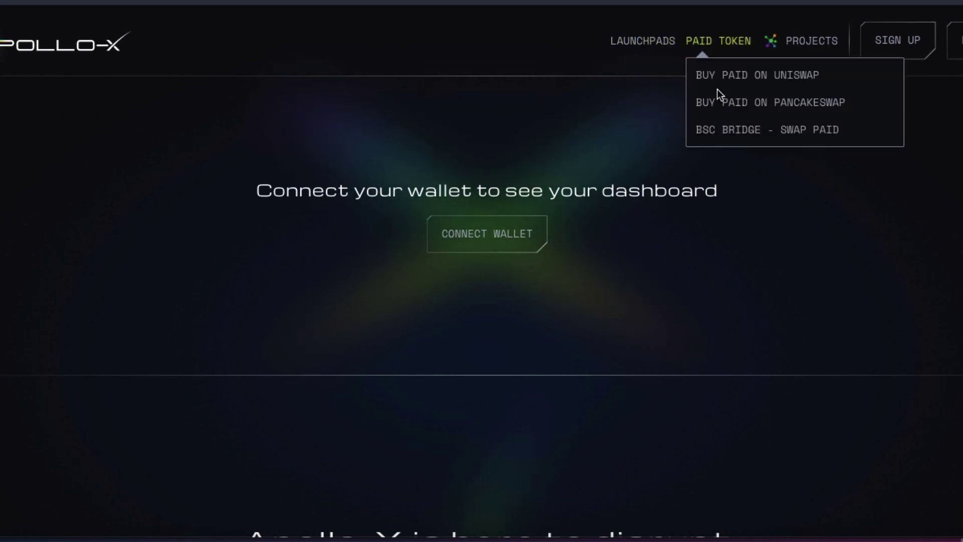
click(767, 98)
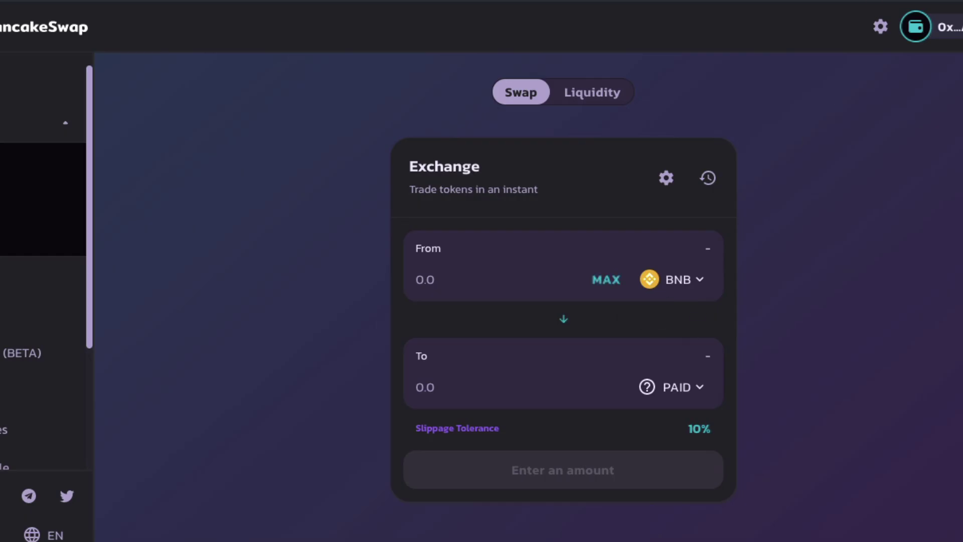
Check the 3.79207 BNB and 100 PAID wallet balances in MetaMask, then open the From token list
click(903, 0)
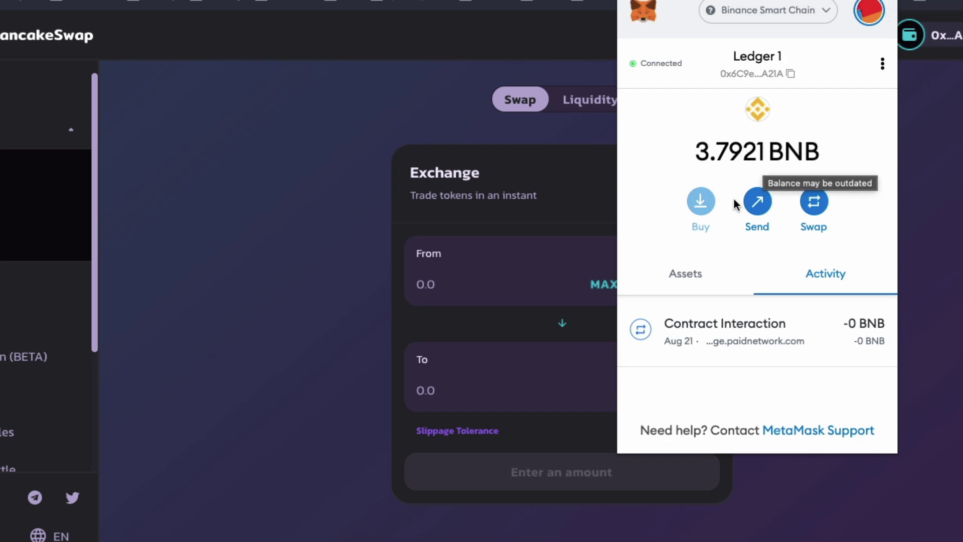
click(681, 274)
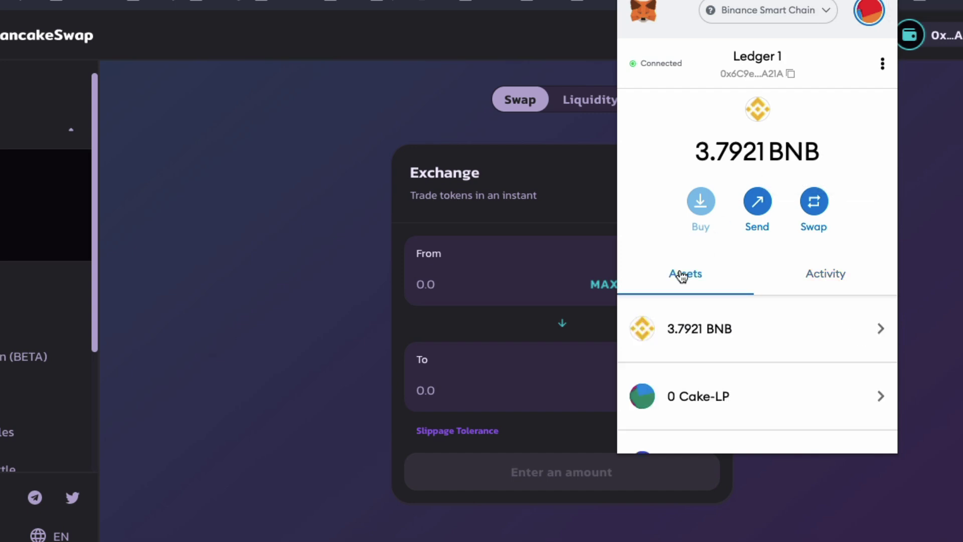
click(265, 267)
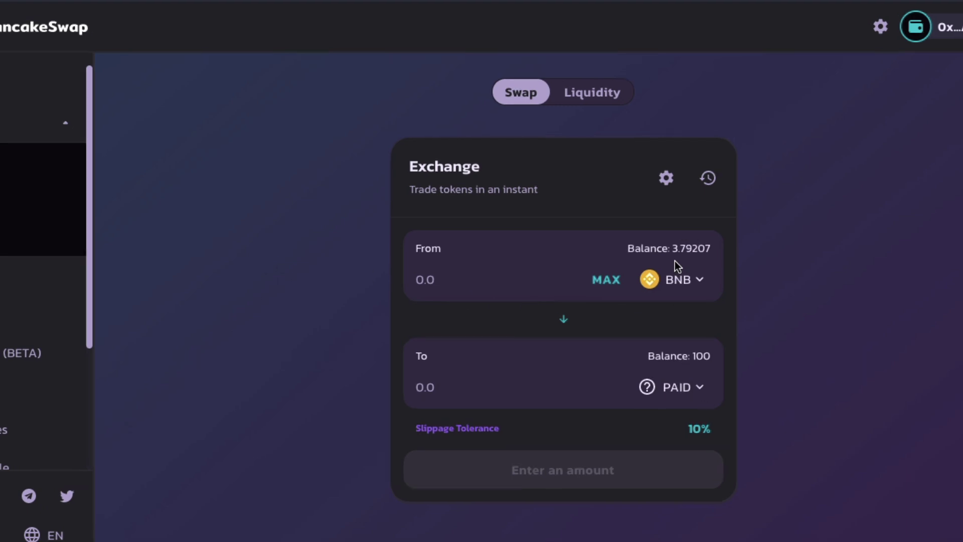
click(703, 280)
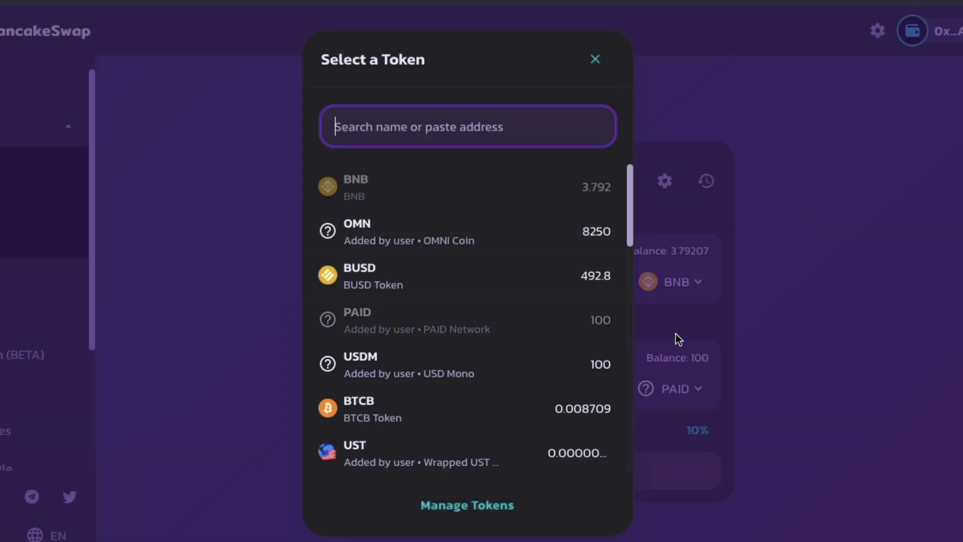
Set the pair to PAID into BUSD and use MAX for 100 PAID at 0.902564 PAID per BUSD
click(774, 297)
click(685, 389)
click(350, 191)
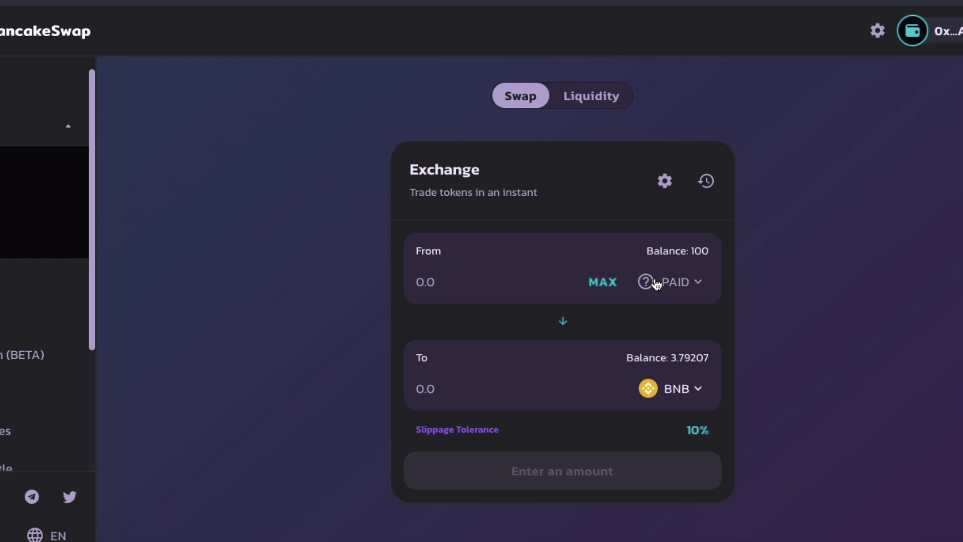
click(699, 386)
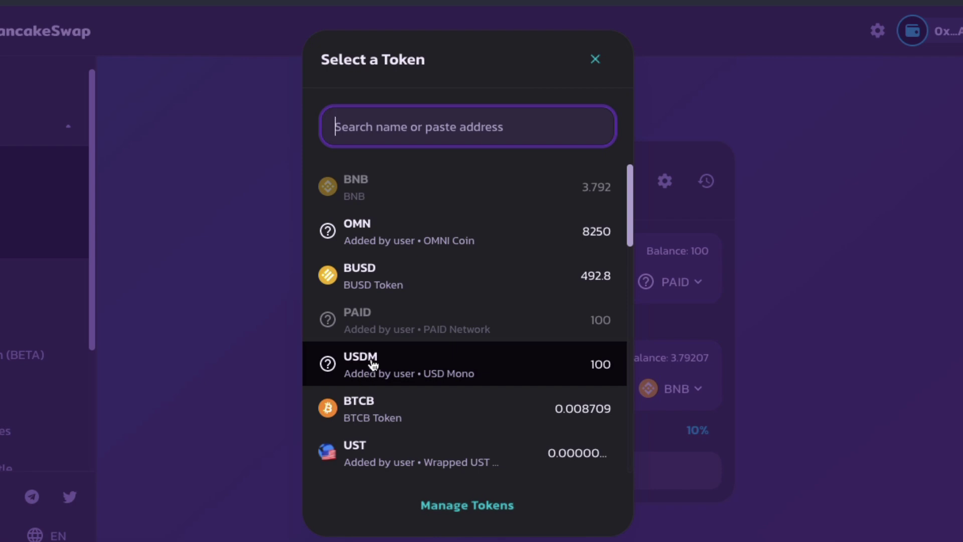
click(374, 279)
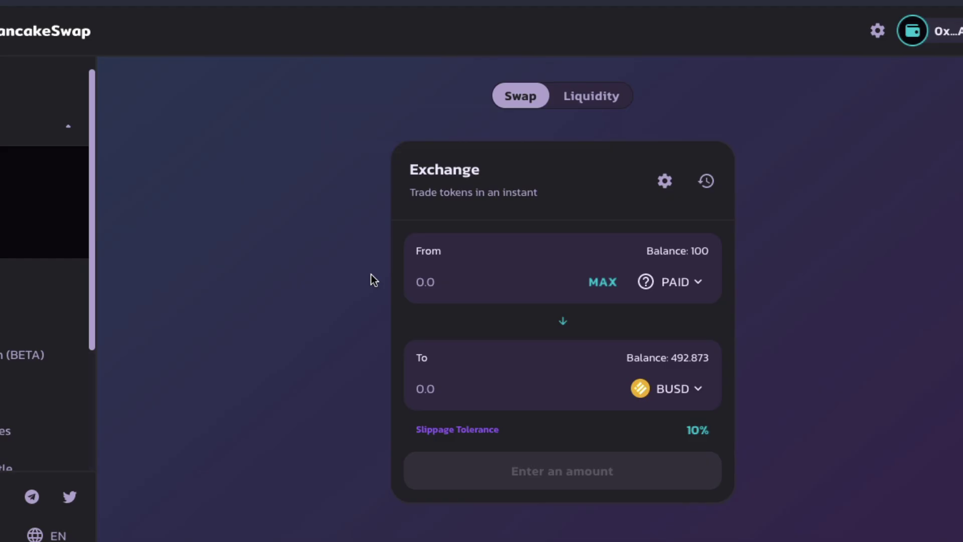
click(602, 283)
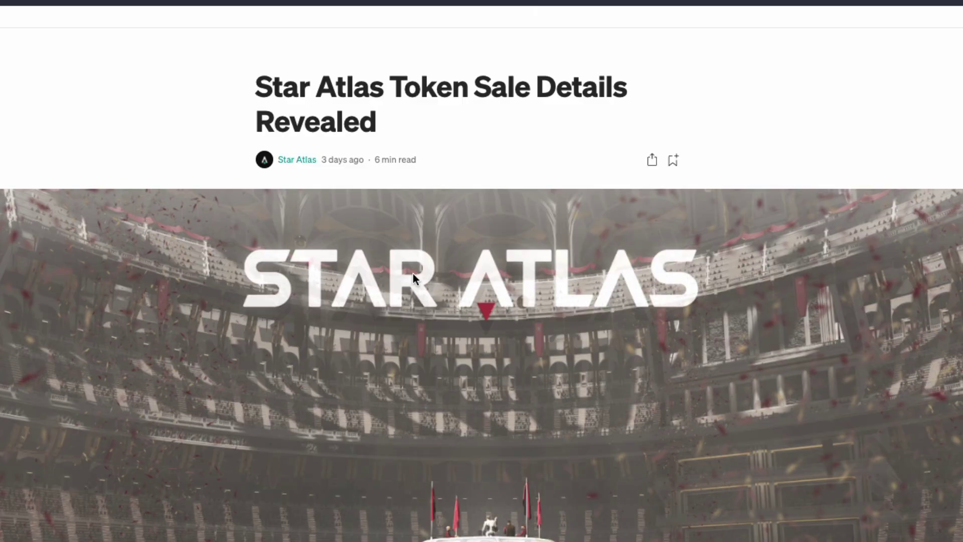
Scroll through the Star Atlas project page, with the wallet holding 3.792 BNB and 100 PAID
scroll(413, 275, down, 5)
scroll(413, 274, up, 5)
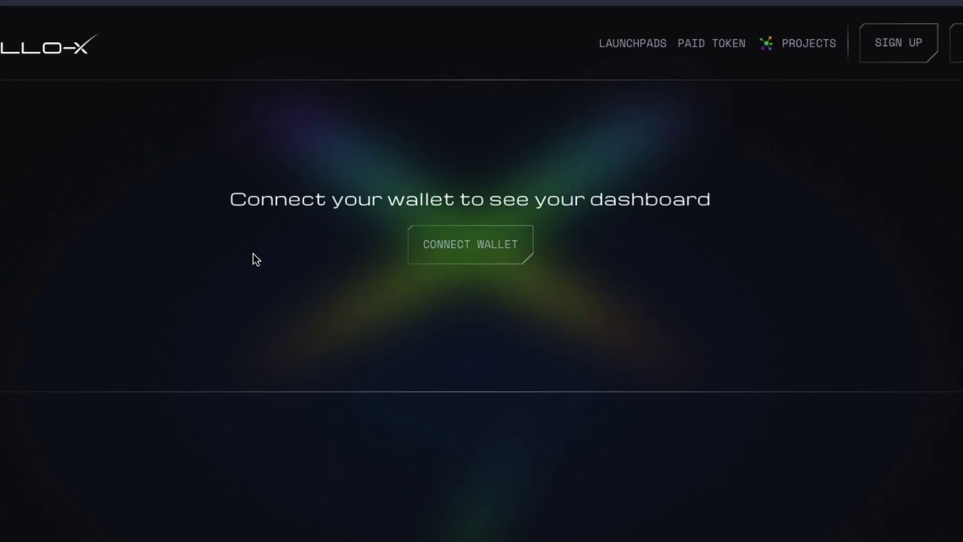
scroll(256, 258, down, 4)
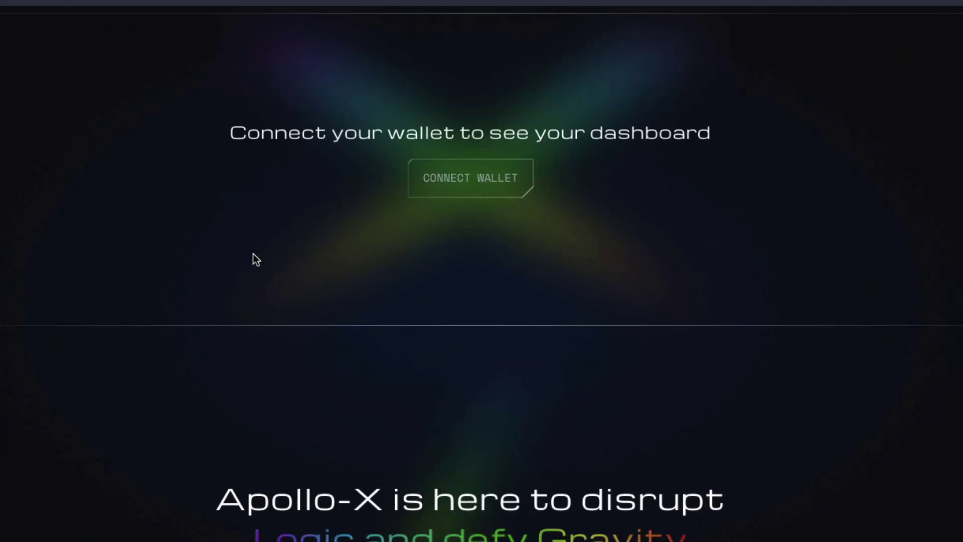
scroll(255, 259, up, 4)
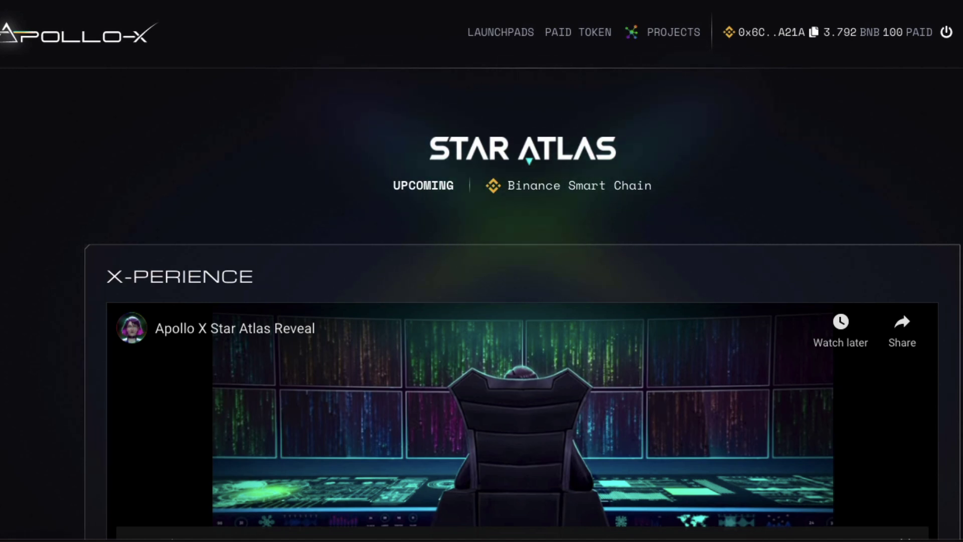
Begin staking 4500 PAID on the X-TRATERRESTRIAL tier of the Star Atlas pool table
scroll(482, 271, down, 10)
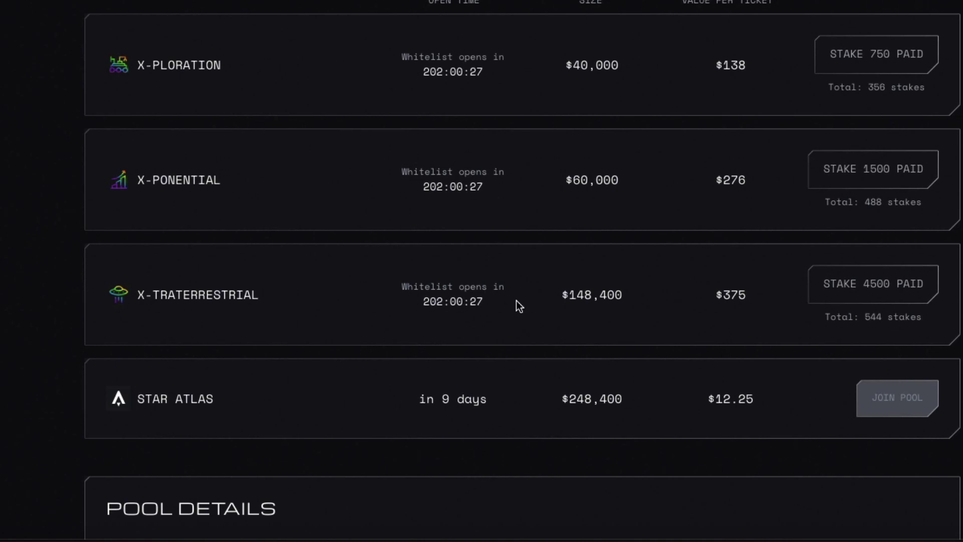
click(849, 286)
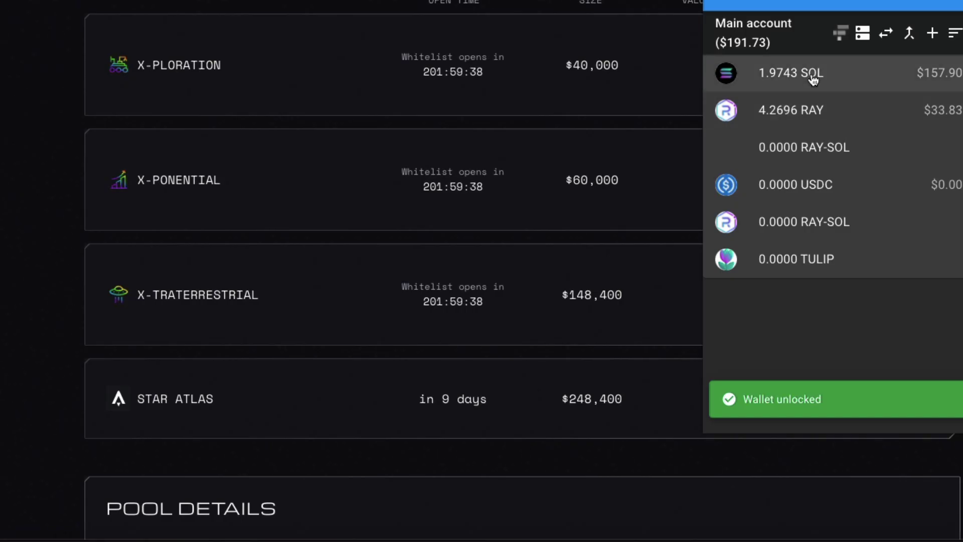
Paste the Sollet SOL receiving address into the X-TRATERRESTRIAL form's Solana address field
click(811, 77)
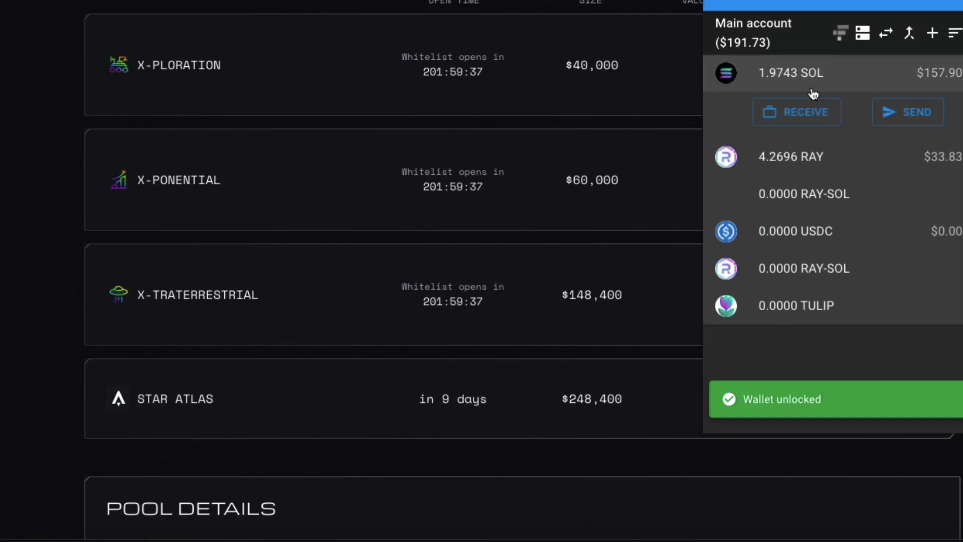
click(781, 109)
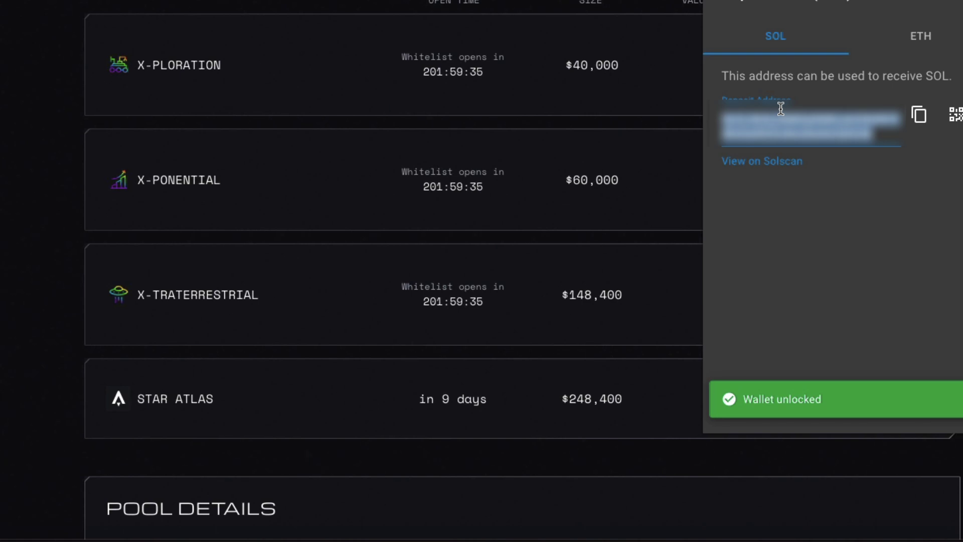
click(920, 116)
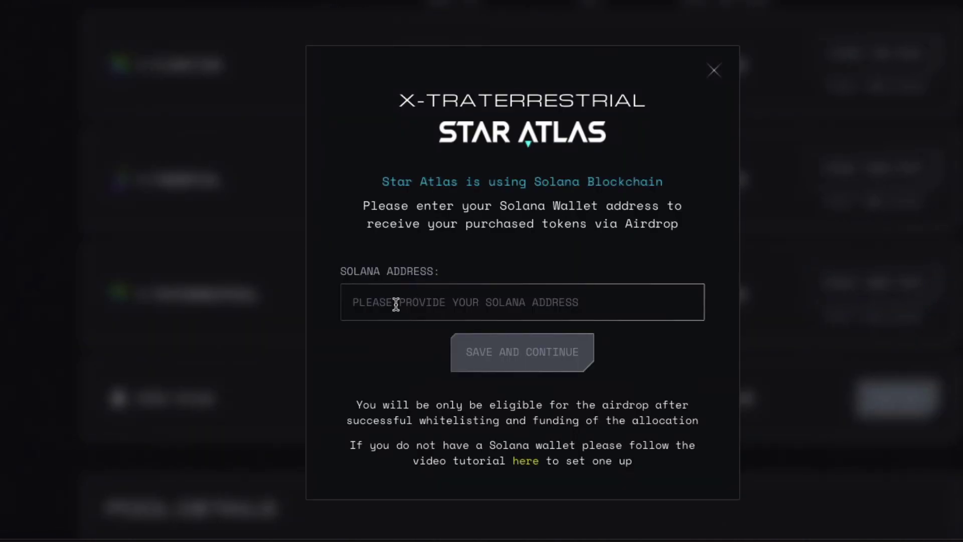
click(396, 304)
key(ctrl+v)
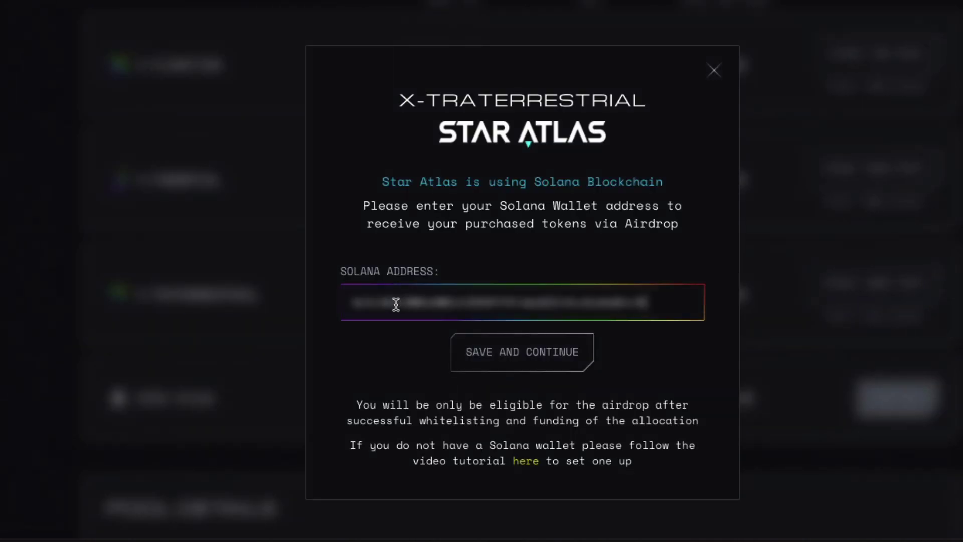
Save the Solana address, approve the PAID allowance and confirm the 4500 PAID stake in MetaMask
click(499, 354)
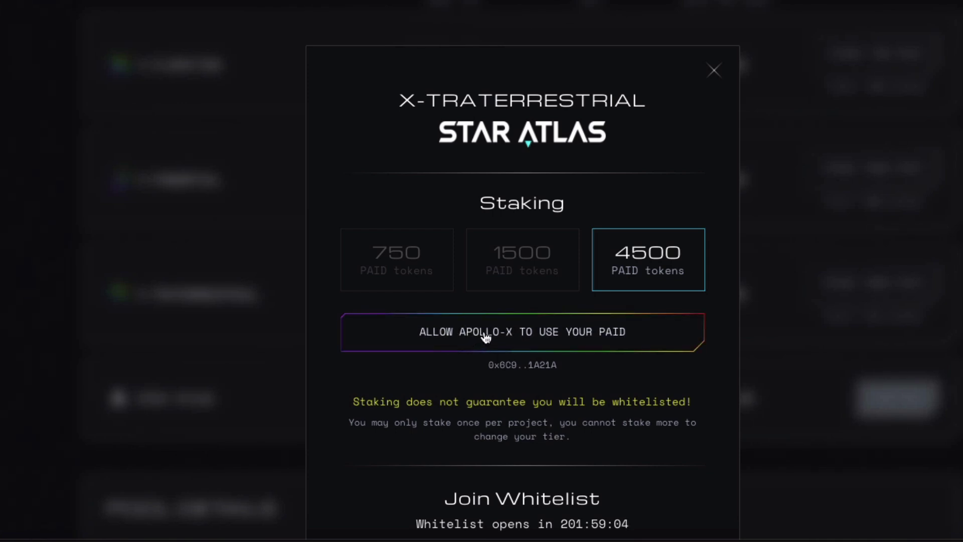
click(485, 335)
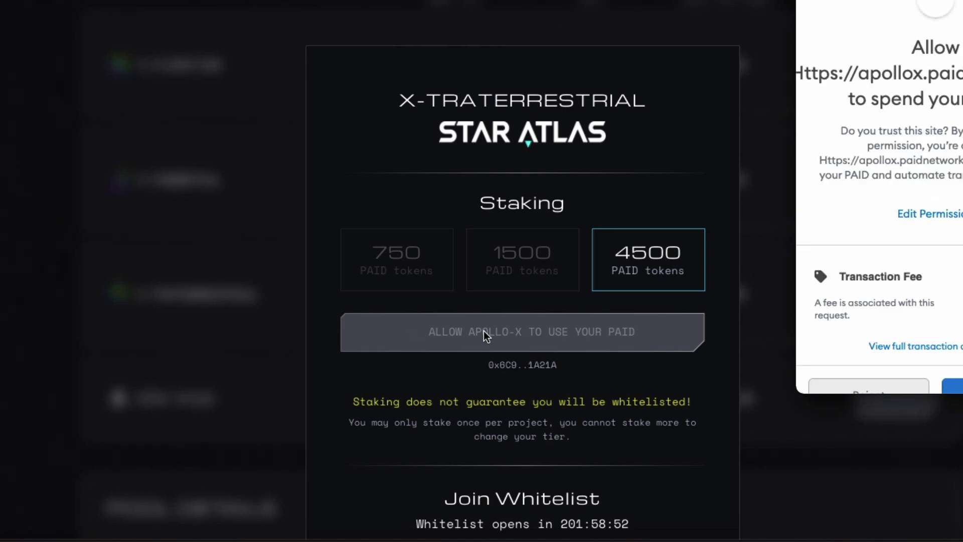
click(952, 364)
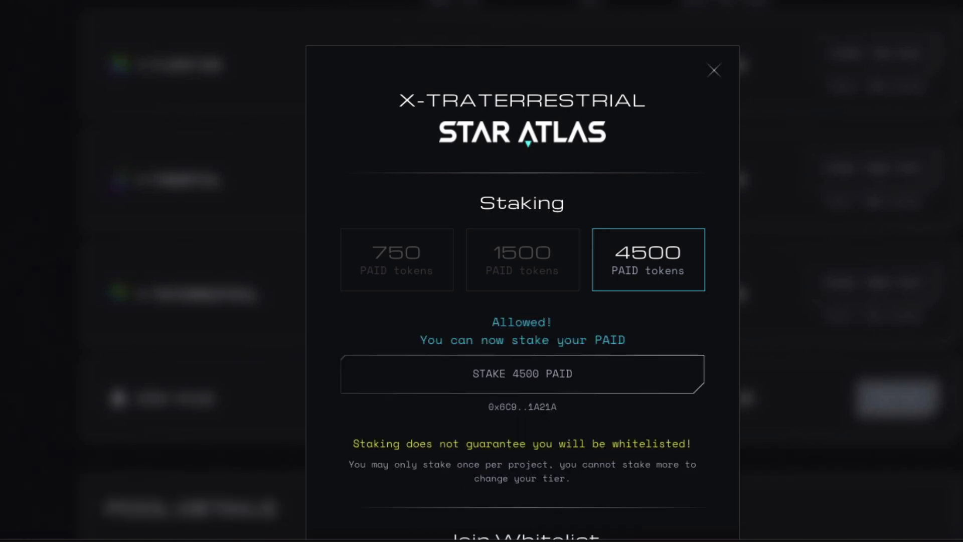
click(531, 374)
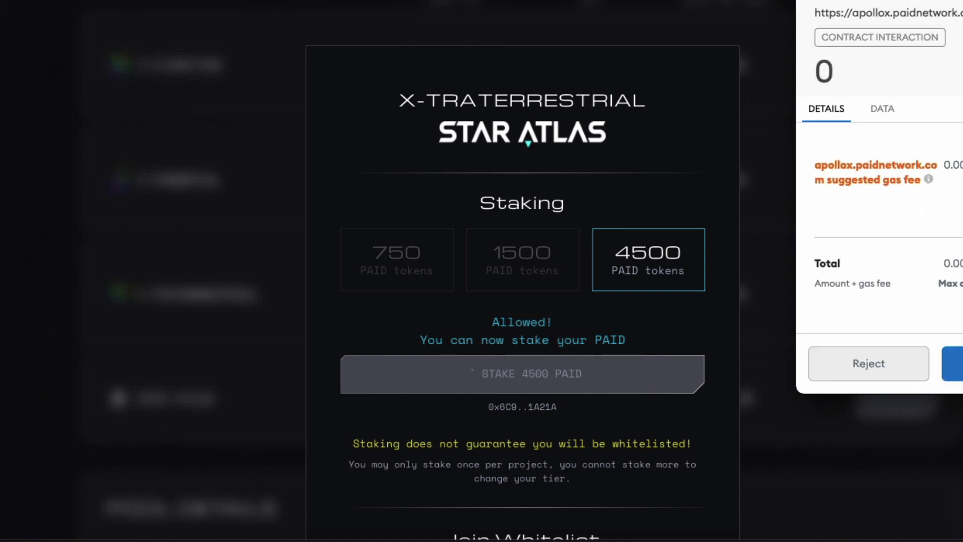
click(953, 363)
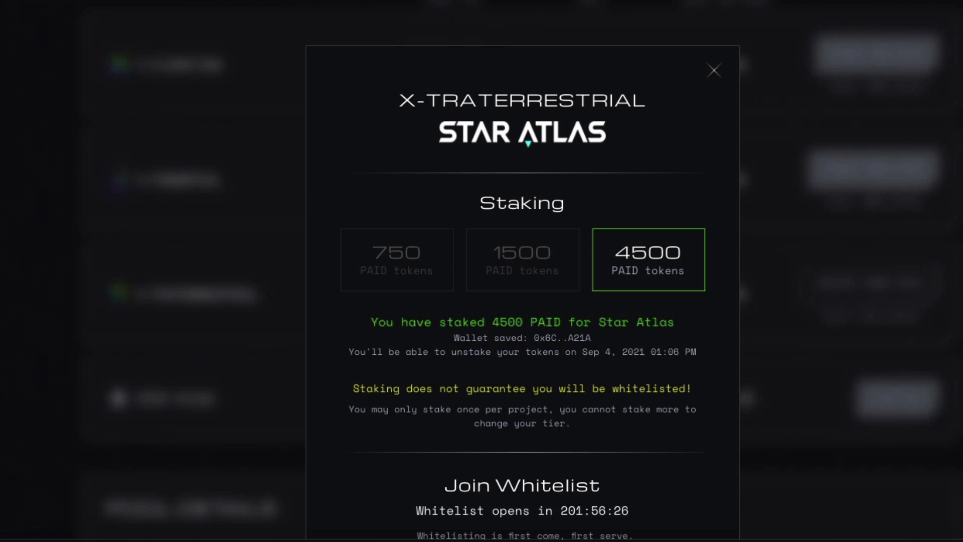
Review the confirmation of 4500 PAID staked, with the whitelist opening in 201:56:11
scroll(689, 399, down, 2)
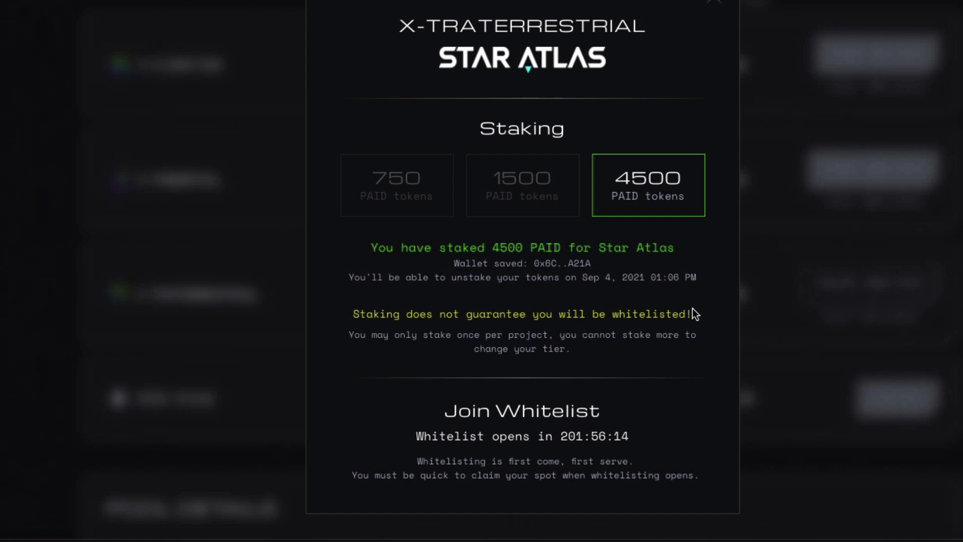
scroll(694, 314, up, 2)
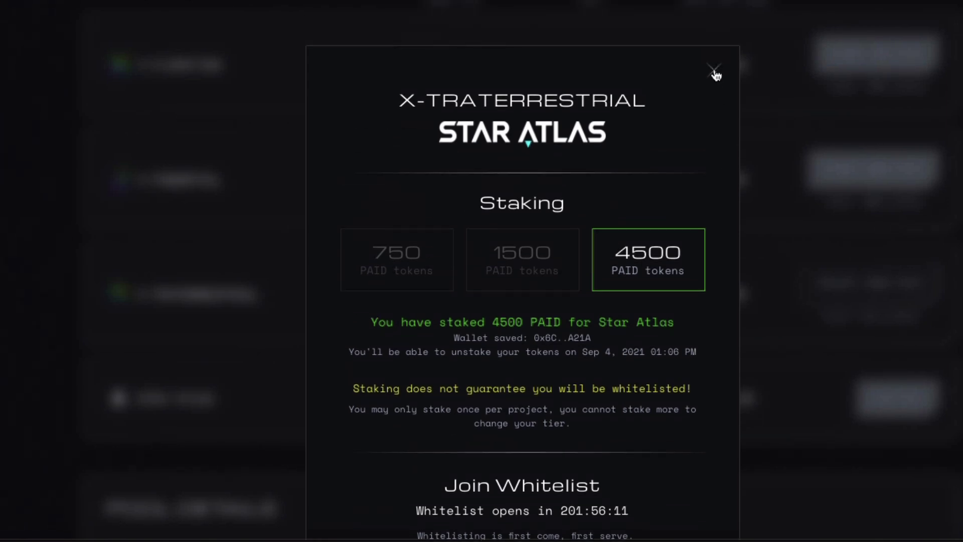